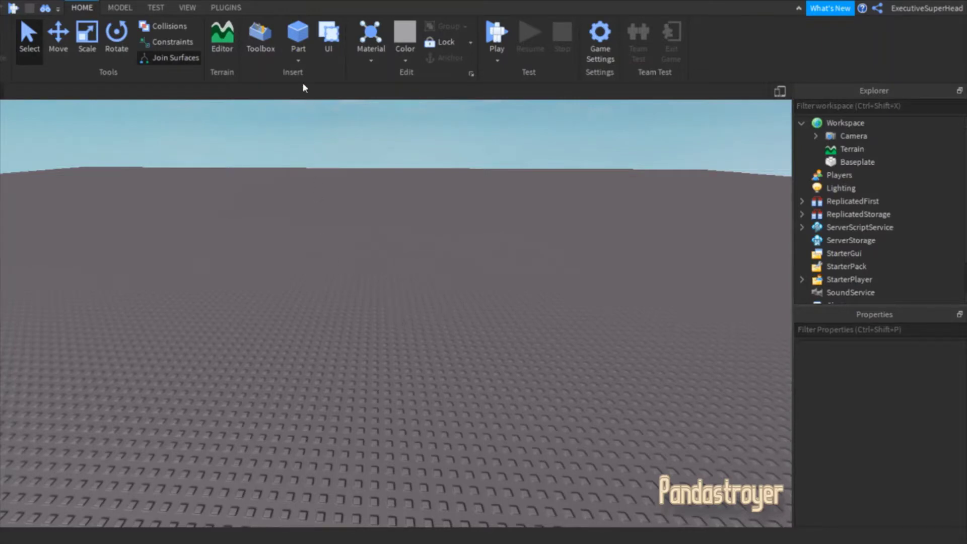
# Insert a block part and scale it into a flat 43 by 1 by 42.5 plate.
pyautogui.click(296, 39)
pyautogui.click(320, 184)
pyautogui.moveTo(319, 184); pyautogui.dragTo(320, 183, button='right')
pyautogui.scroll(3, 320, 197)
pyautogui.click(350, 293)
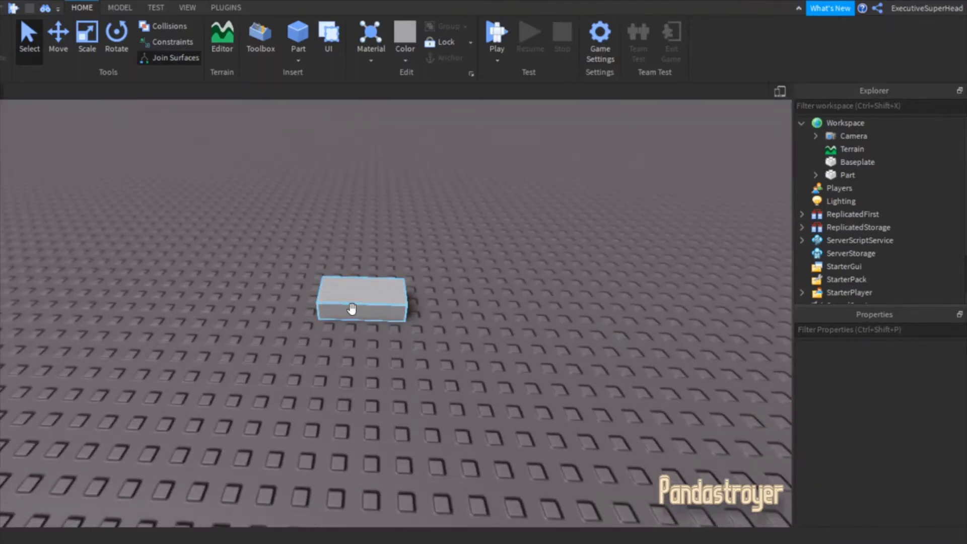
pyautogui.click(84, 55)
pyautogui.click(345, 291)
pyautogui.moveTo(295, 296); pyautogui.dragTo(268, 292)
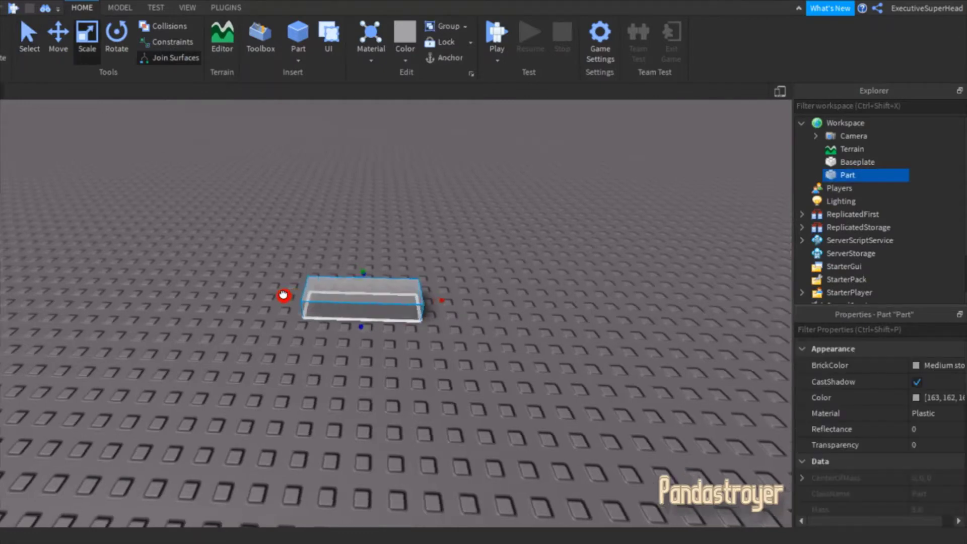
pyautogui.moveTo(588, 324); pyautogui.dragTo(507, 417)
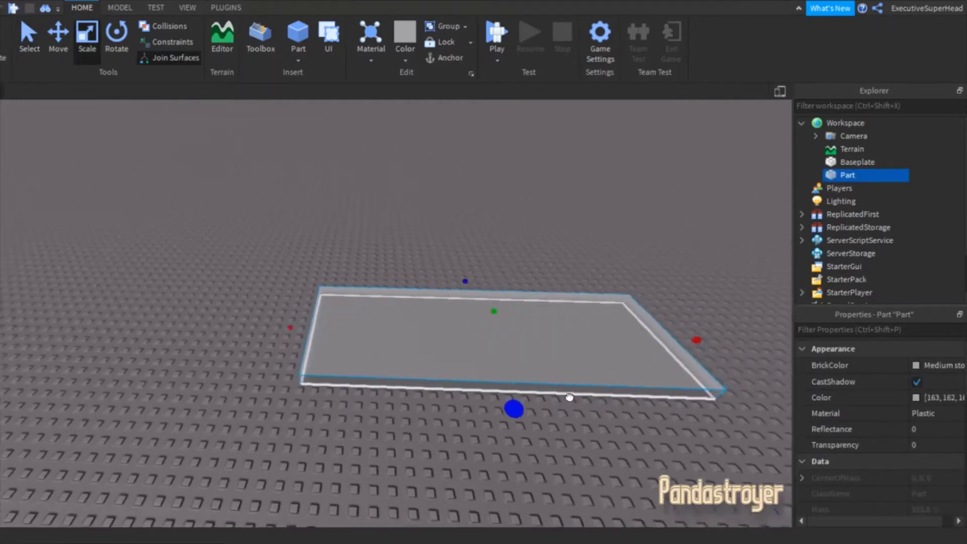
pyautogui.moveTo(507, 416)
pyautogui.mouseDown(button='right')
pyautogui.moveTo(327, 355)
pyautogui.moveTo(352, 384)
pyautogui.mouseUp(button='right')
# Give the plate Baby blue BrickColor and Ice material, then return to the Select tool.
pyautogui.click(938, 365)
pyautogui.click(831, 227)
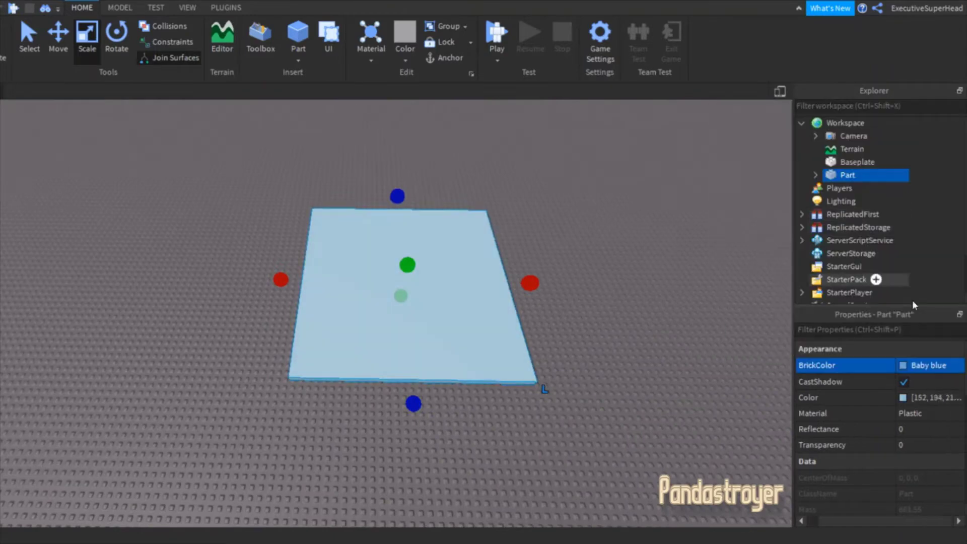
pyautogui.click(929, 414)
pyautogui.click(905, 467)
pyautogui.moveTo(682, 282)
pyautogui.mouseDown(button='right')
pyautogui.moveTo(232, 255)
pyautogui.moveTo(396, 483)
pyautogui.mouseUp(button='right')
pyautogui.click(396, 484)
pyautogui.moveTo(566, 309); pyautogui.dragTo(250, 318, button='right')
pyautogui.hotkey('ctrl', '1')
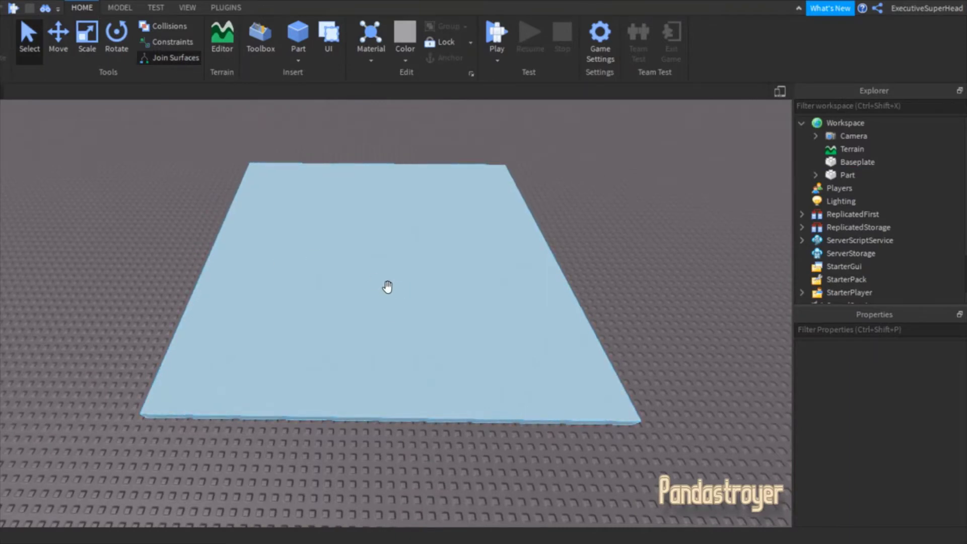
pyautogui.moveTo(847, 175)
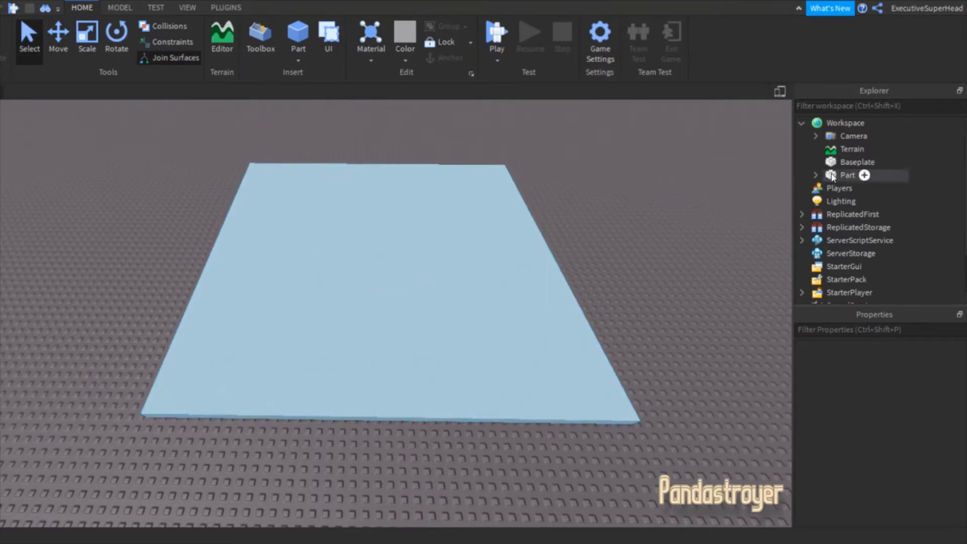
# Enable CustomPhysicalProperties on the Part and expand its density, elasticity and friction fields.
pyautogui.click(833, 176)
pyautogui.scroll(-2, 881, 415)
pyautogui.scroll(-4, 881, 412)
pyautogui.scroll(-2, 880, 415)
pyautogui.scroll(-2, 881, 416)
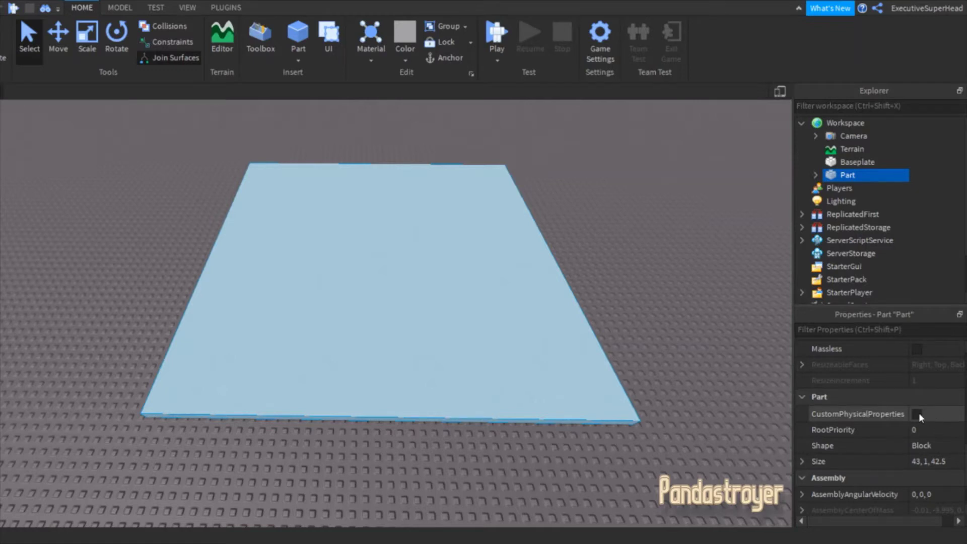
pyautogui.click(917, 414)
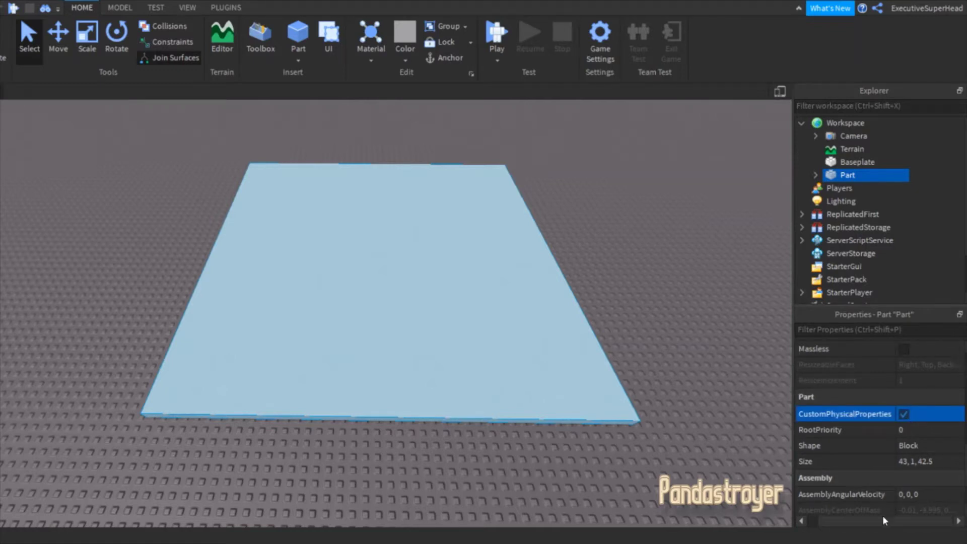
pyautogui.moveTo(885, 520); pyautogui.dragTo(844, 526)
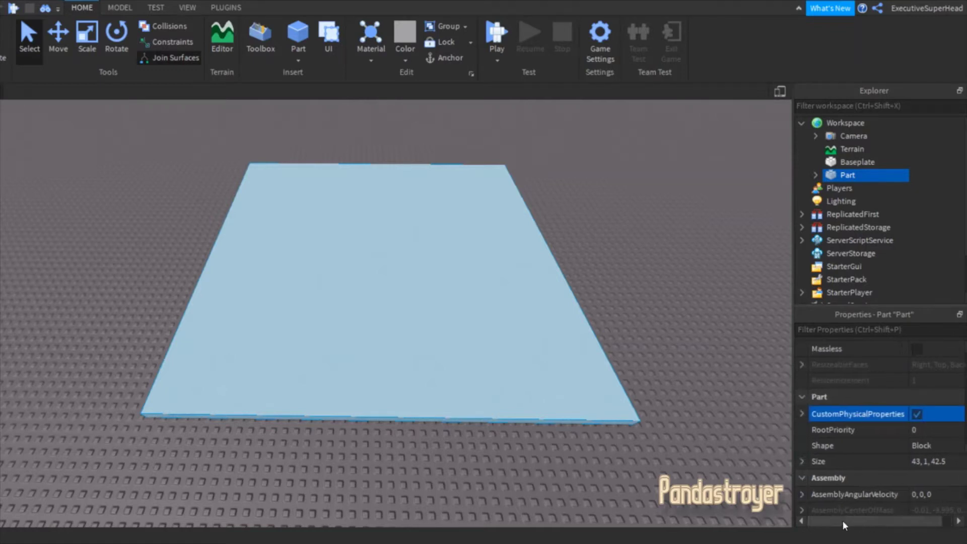
pyautogui.click(802, 414)
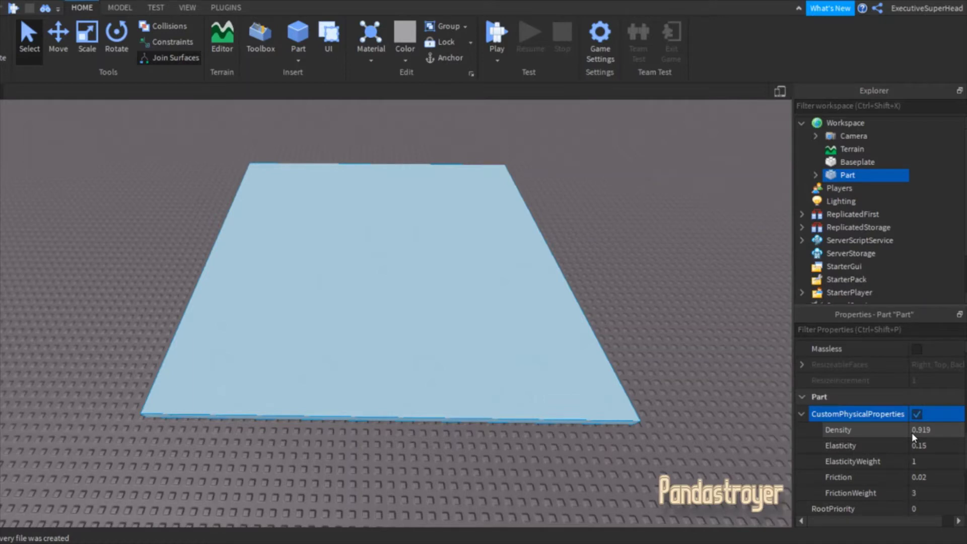
# Enter density 0.5, friction 0 and friction weight 85, then deselect the plate.
pyautogui.click(916, 434)
pyautogui.write('0.5')
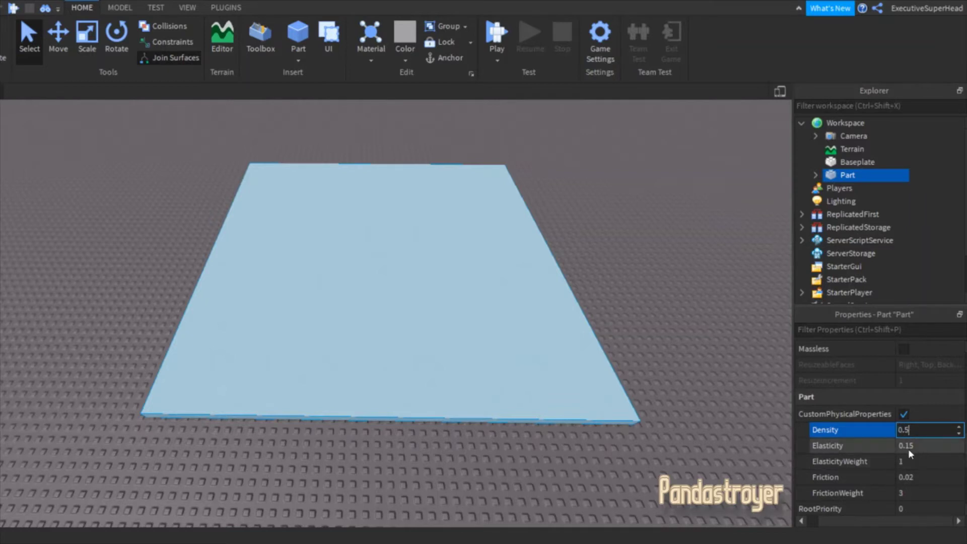
pyautogui.click(916, 478)
pyautogui.press('BackSpace')
pyautogui.write('0')
pyautogui.press('Return')
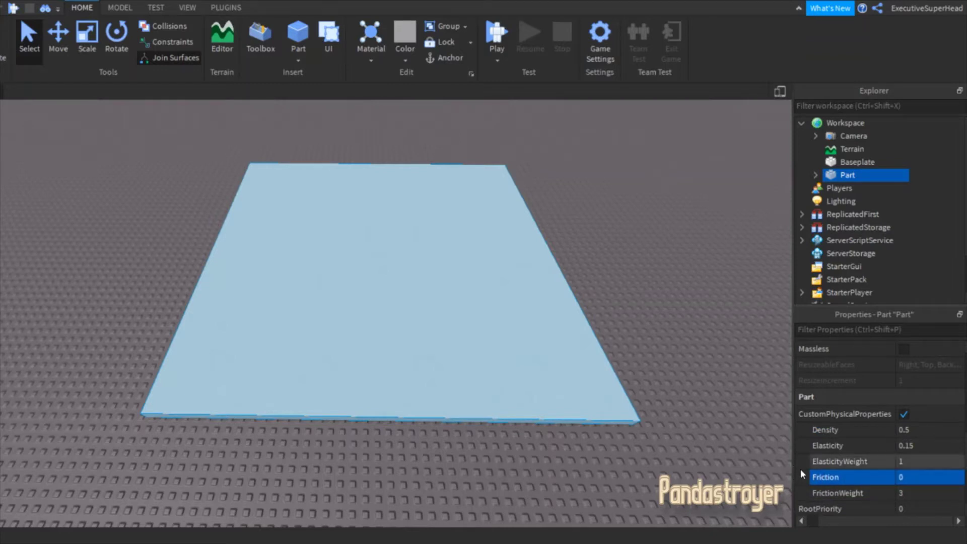
pyautogui.click(912, 495)
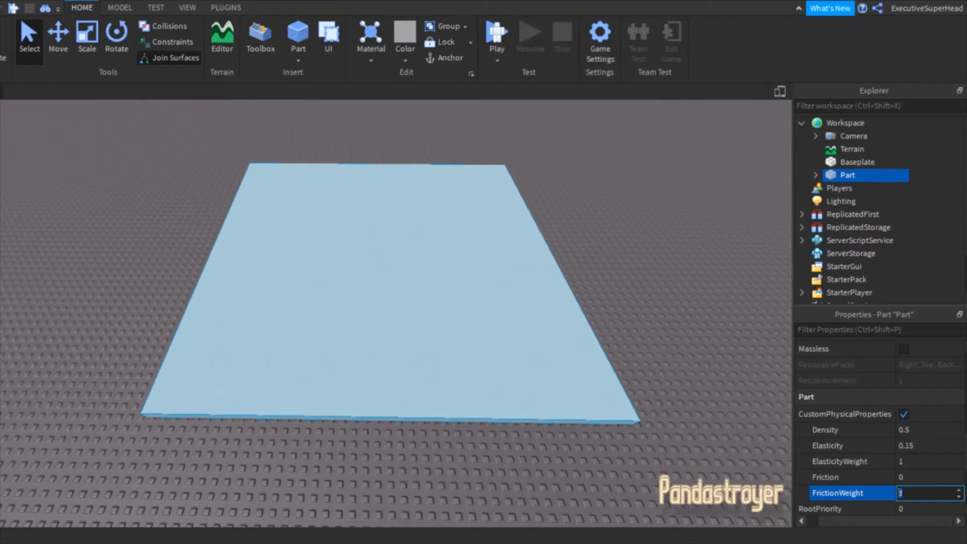
pyautogui.write('85')
pyautogui.click(735, 350)
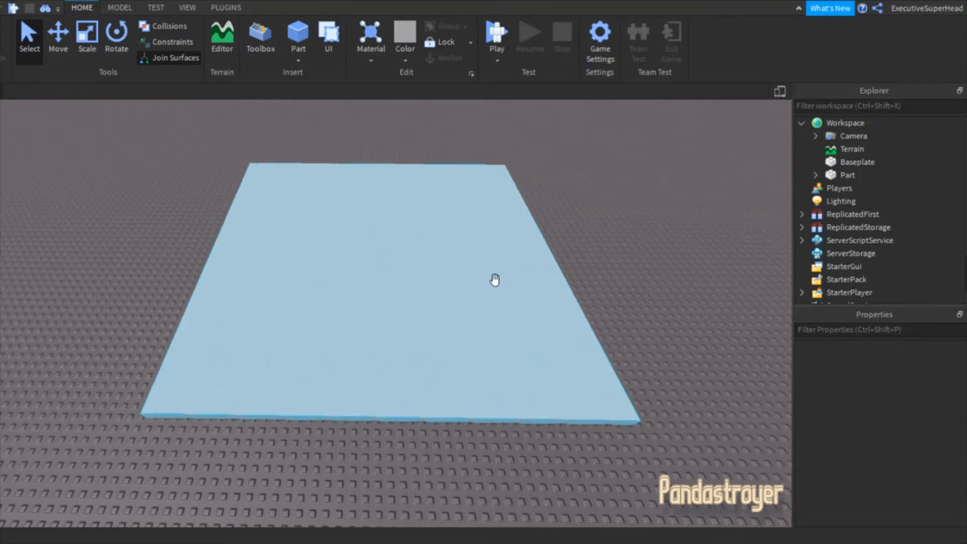
pyautogui.click(499, 48)
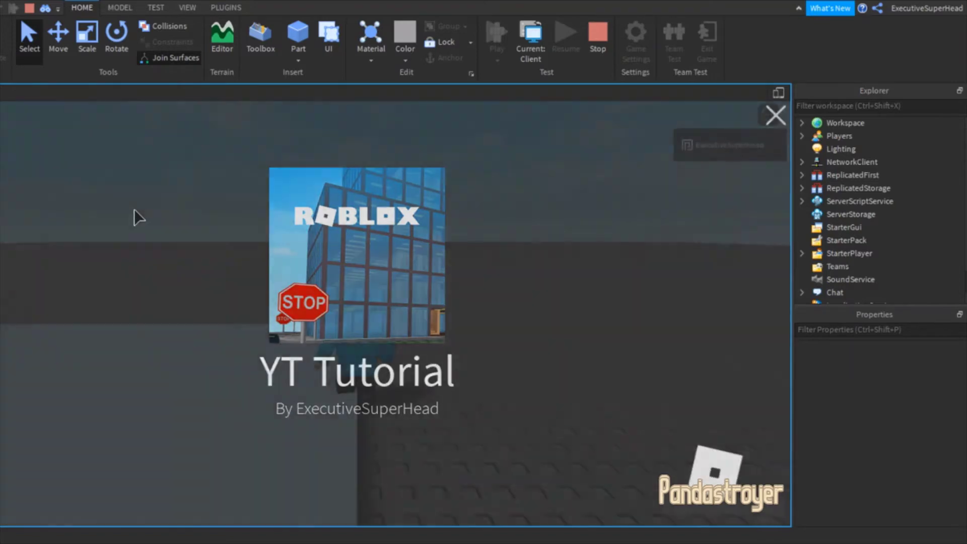
pyautogui.press('w')
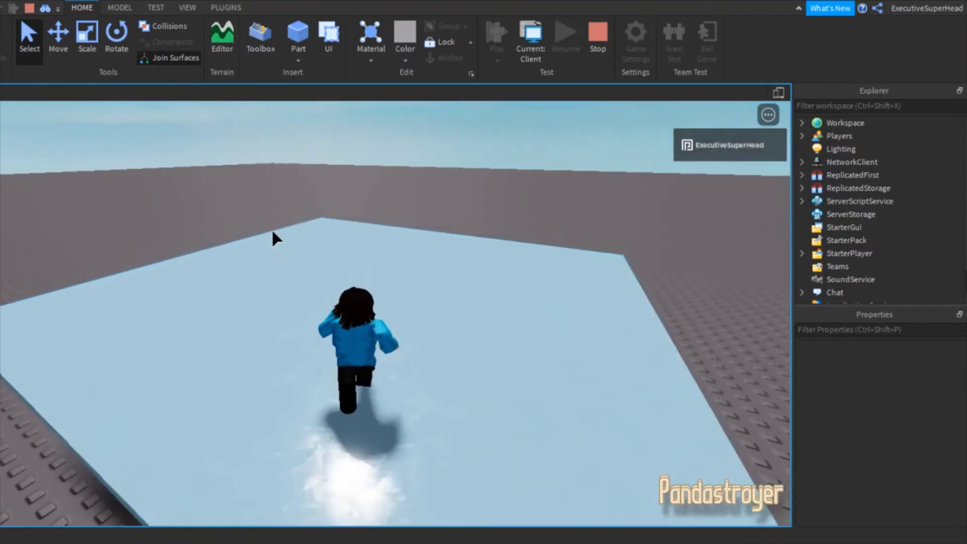
pyautogui.moveTo(274, 239); pyautogui.dragTo(272, 230, button='right')
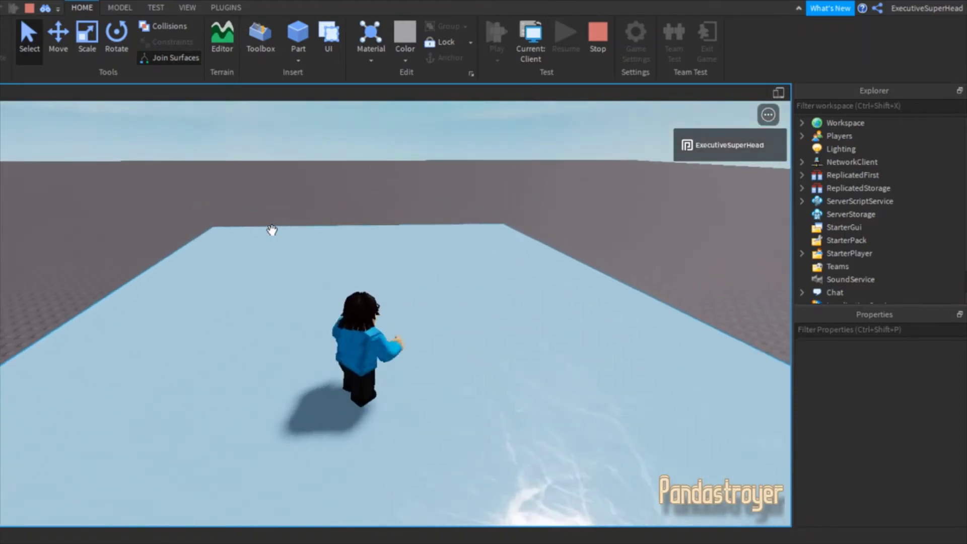
pyautogui.moveTo(272, 230); pyautogui.dragTo(273, 238, button='right')
pyautogui.press('w')
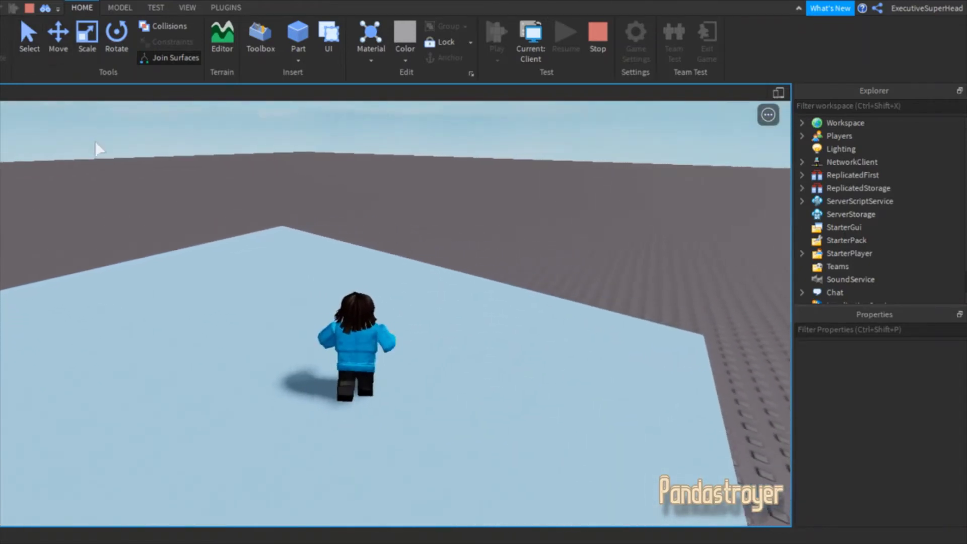
pyautogui.press('d')
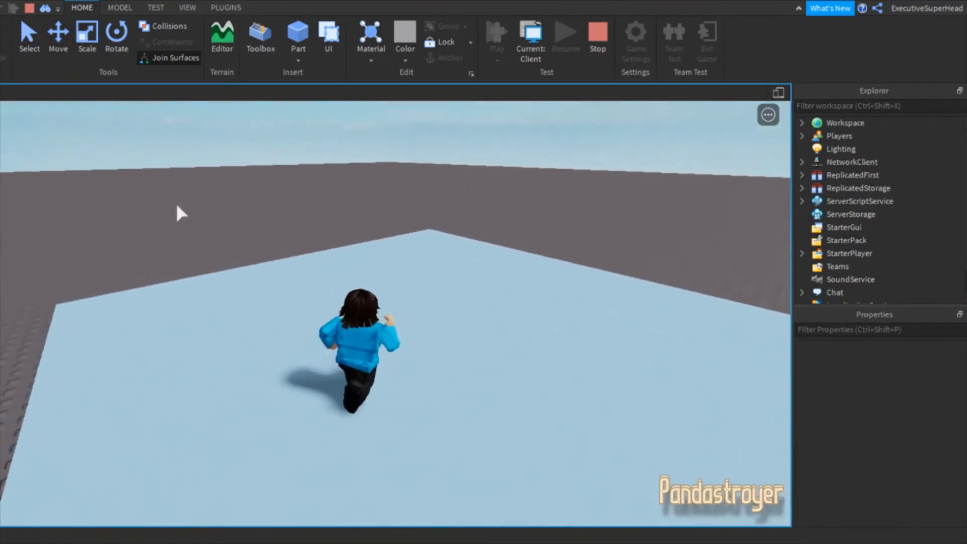
# Stop the playtest and enter friction weight 150, which clamps to 100.
pyautogui.hotkey('shift', 'F5')
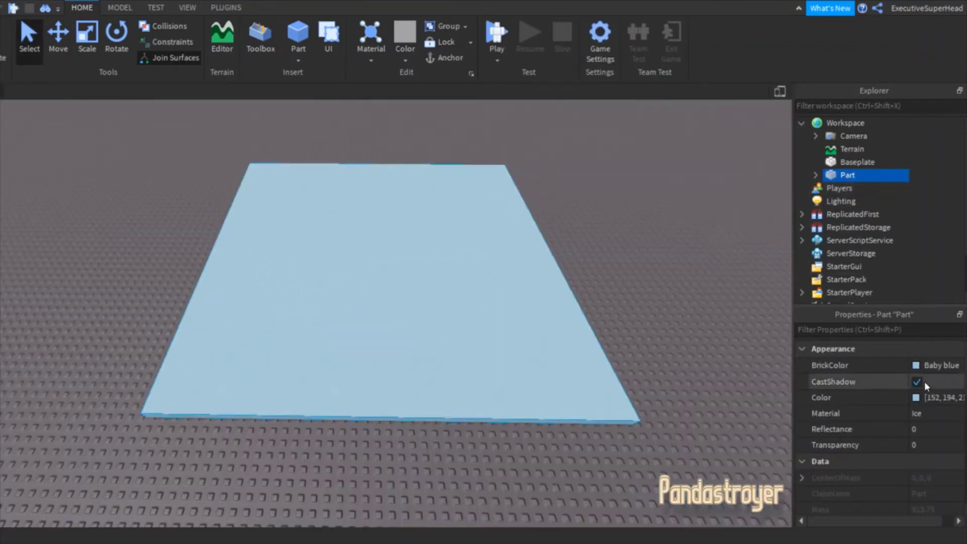
pyautogui.scroll(-5, 938, 420)
pyautogui.scroll(-2, 913, 442)
pyautogui.scroll(-2, 874, 449)
pyautogui.scroll(-1, 860, 458)
pyautogui.scroll(-2, 815, 466)
pyautogui.click(803, 412)
pyautogui.scroll(-1, 823, 423)
pyautogui.scroll(-1, 831, 430)
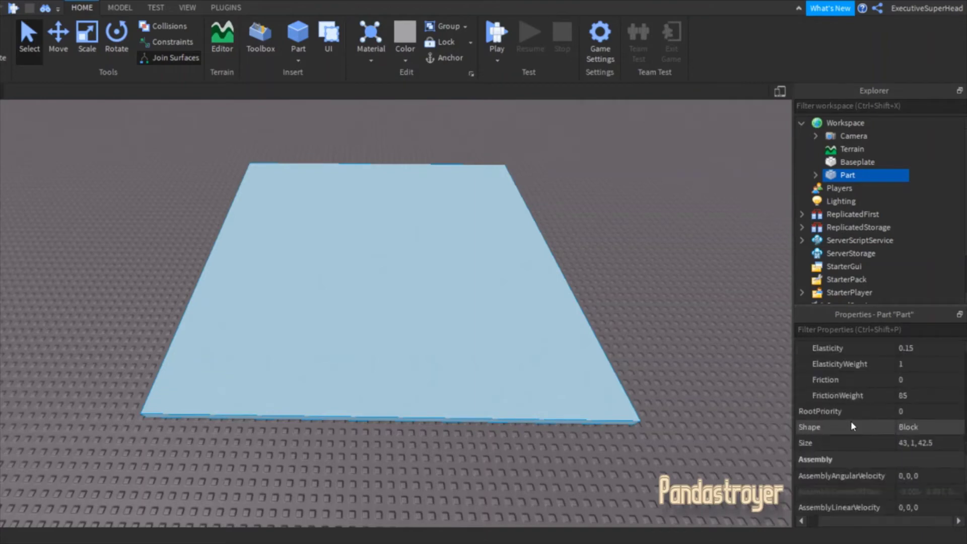
pyautogui.click(911, 397)
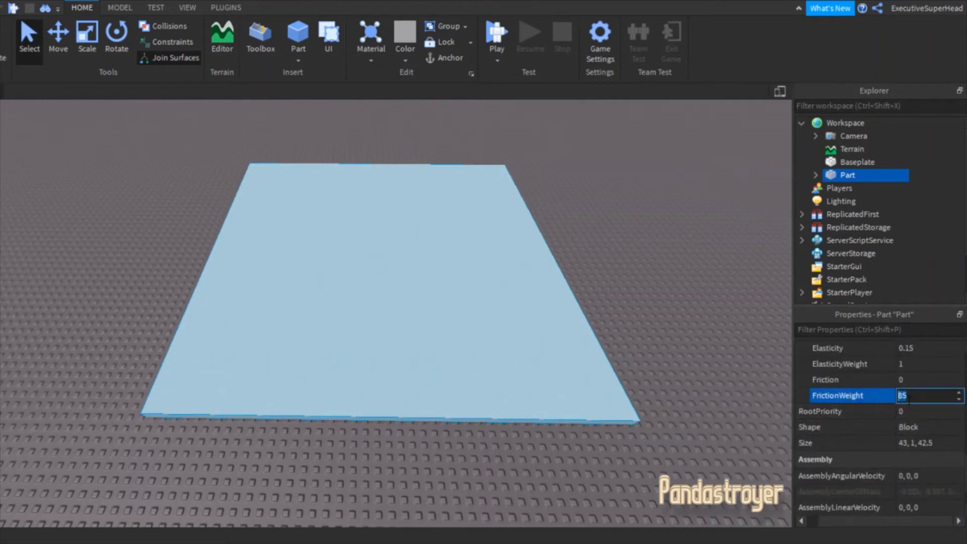
pyautogui.write('150')
pyautogui.write('100')
pyautogui.press('Return')
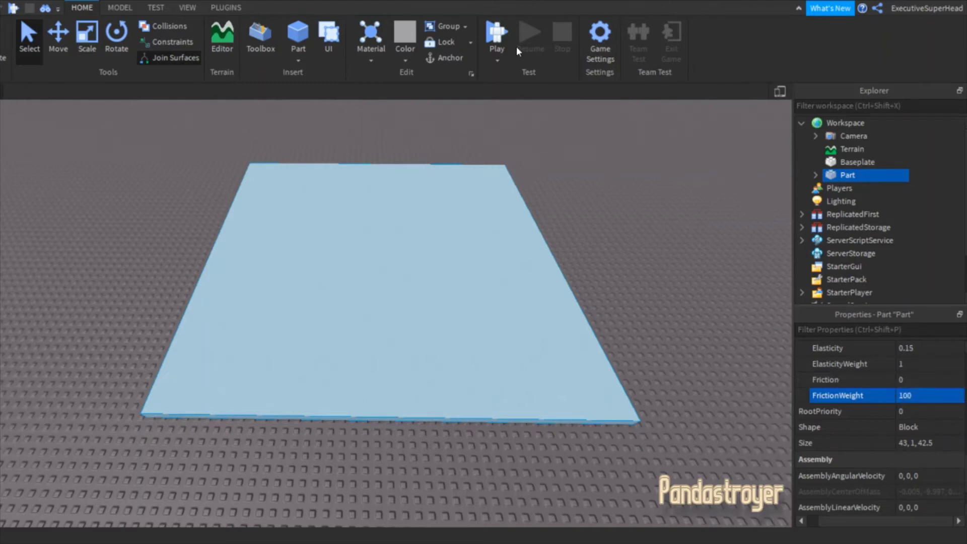
# Start a playtest and walk the character across the icy plate.
pyautogui.click(500, 31)
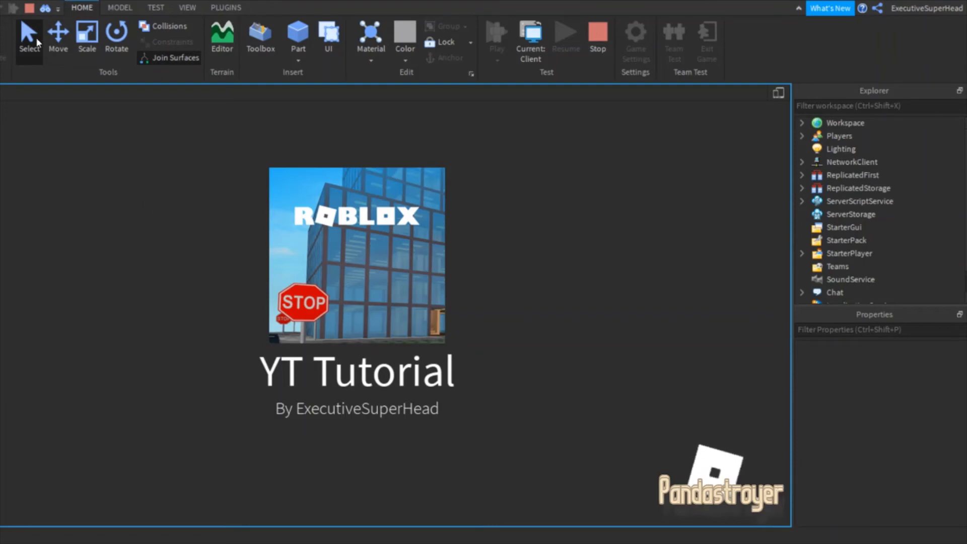
pyautogui.press('w')
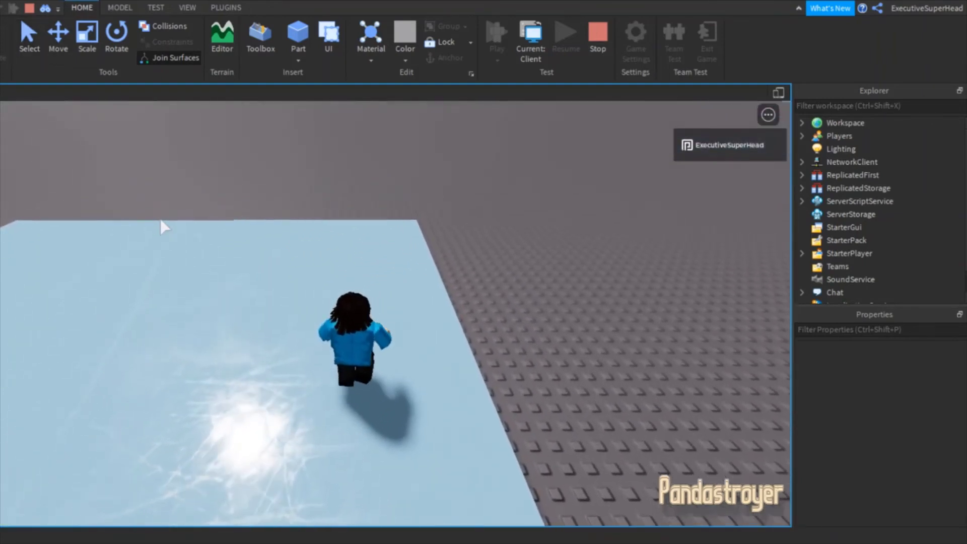
pyautogui.moveTo(160, 218); pyautogui.dragTo(160, 219, button='right')
pyautogui.press('w')
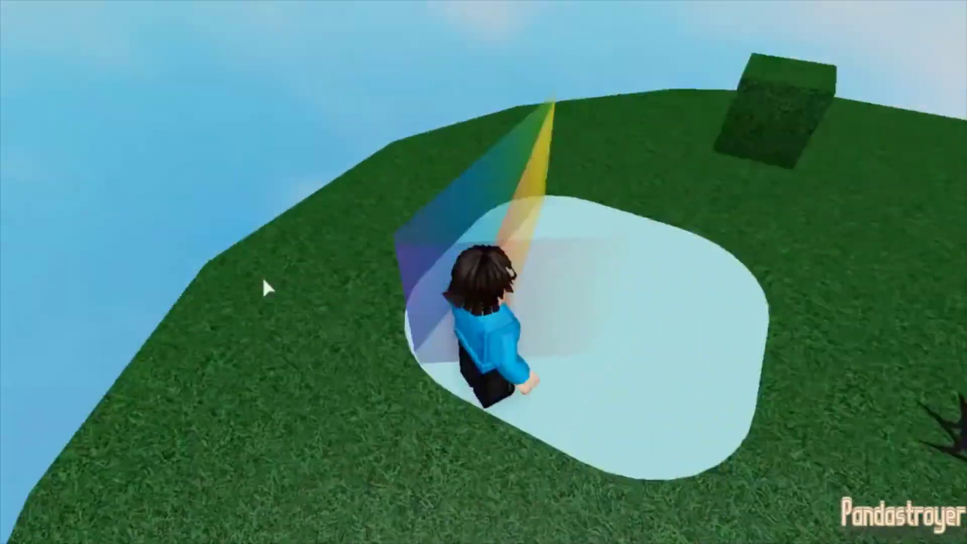
# Turn on Shift-lock and walk the character toward the target block.
pyautogui.press('shift')
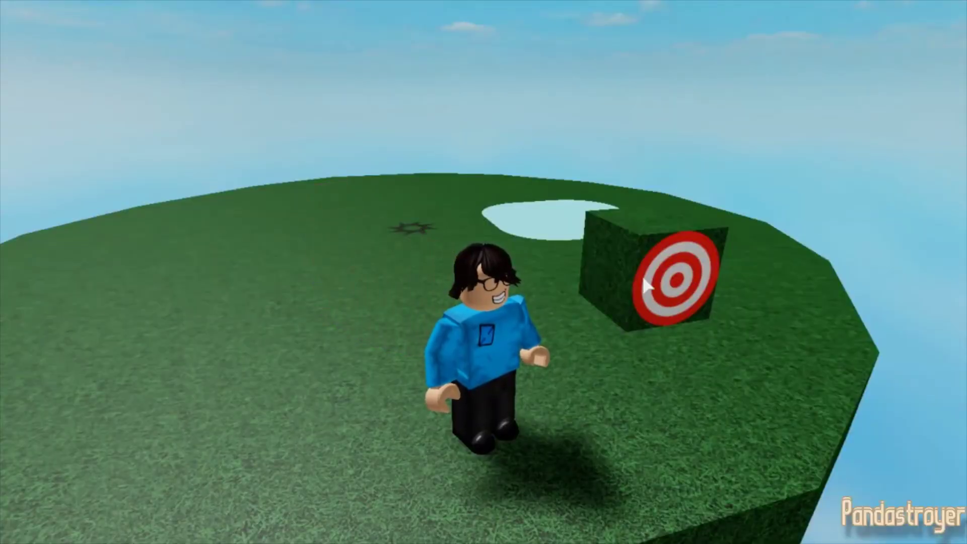
pyautogui.press('w')
pyautogui.moveTo(641, 272); pyautogui.dragTo(641, 273, button='right')
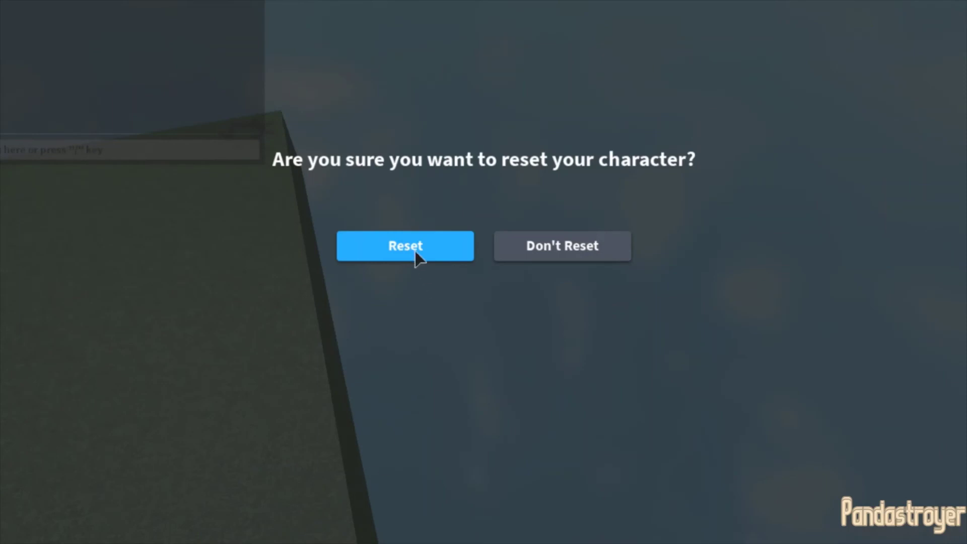
# Reset the character, toggle building mode on and off, and walk toward the island's edge.
pyautogui.click(416, 254)
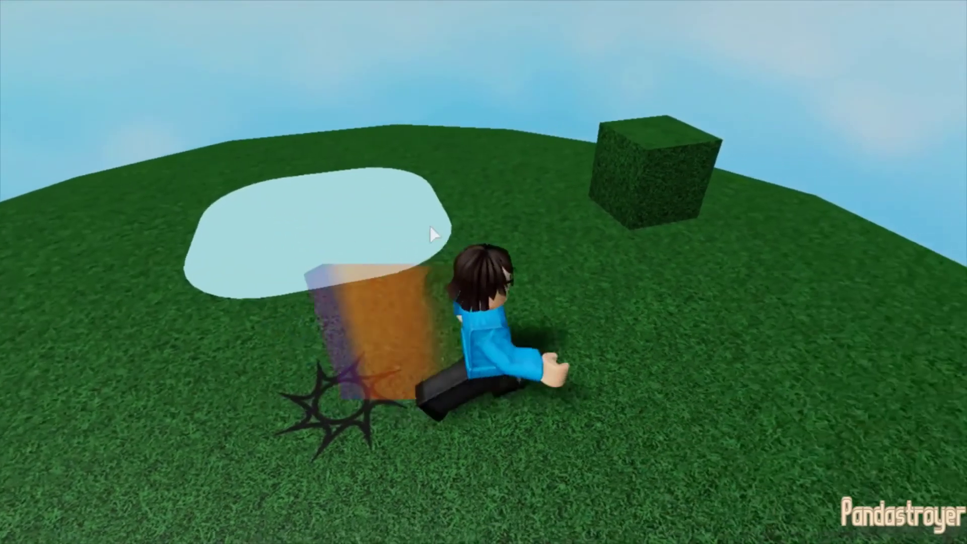
pyautogui.press('1')
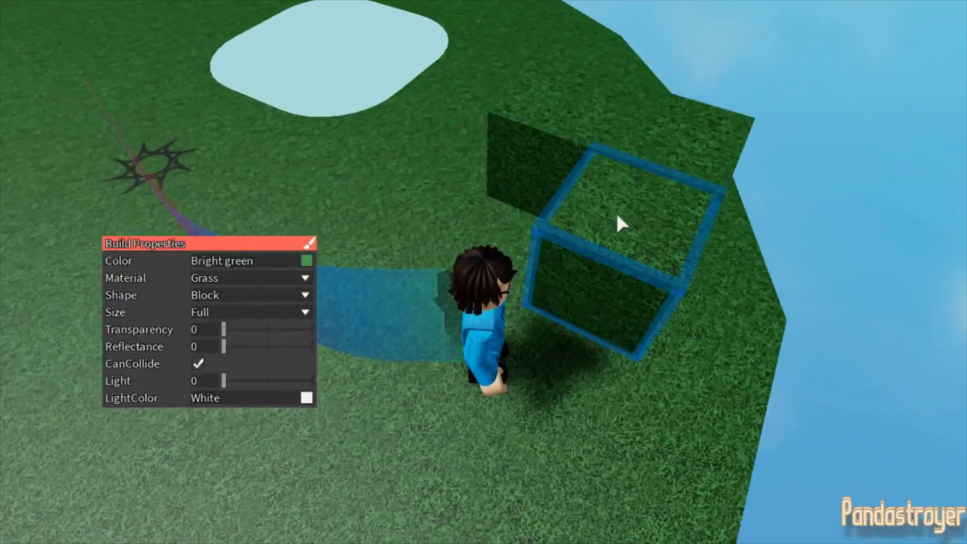
pyautogui.press('1')
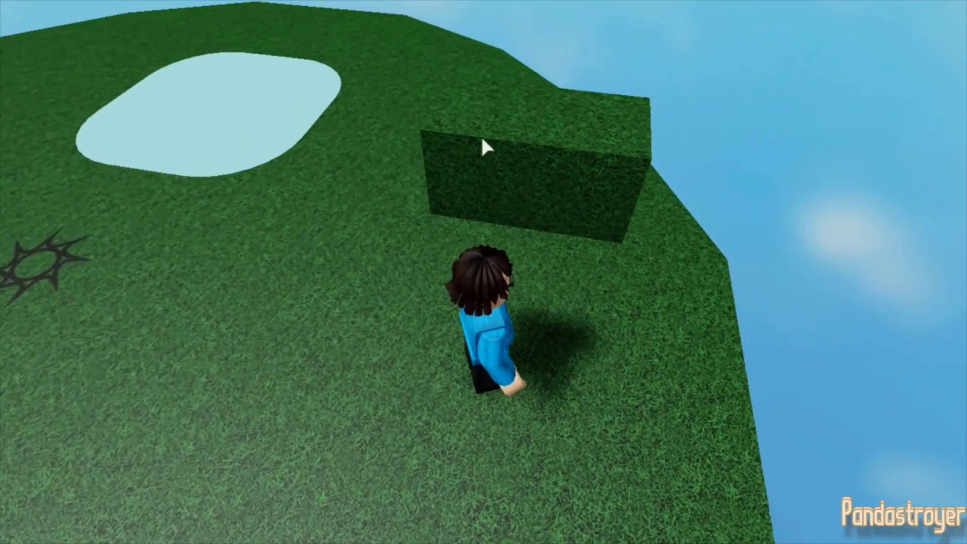
pyautogui.press('w')
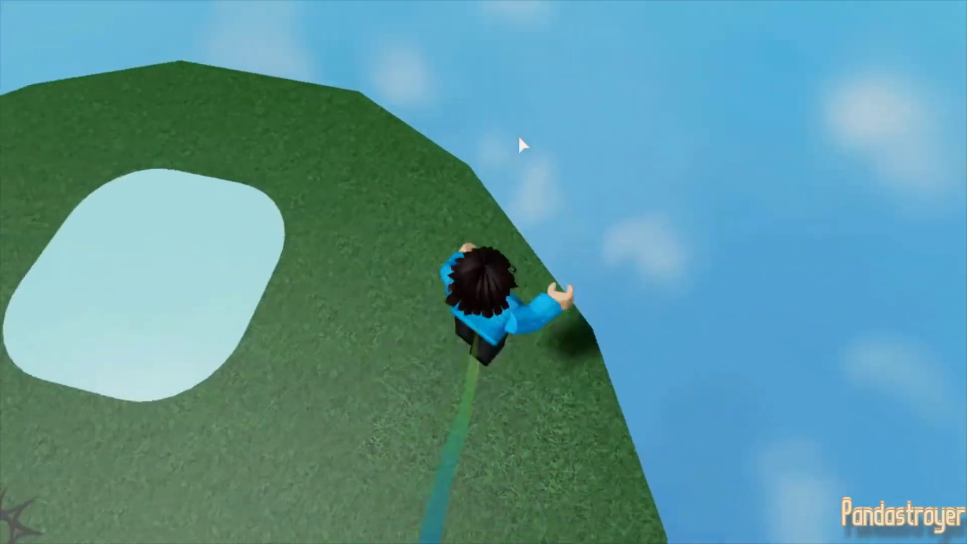